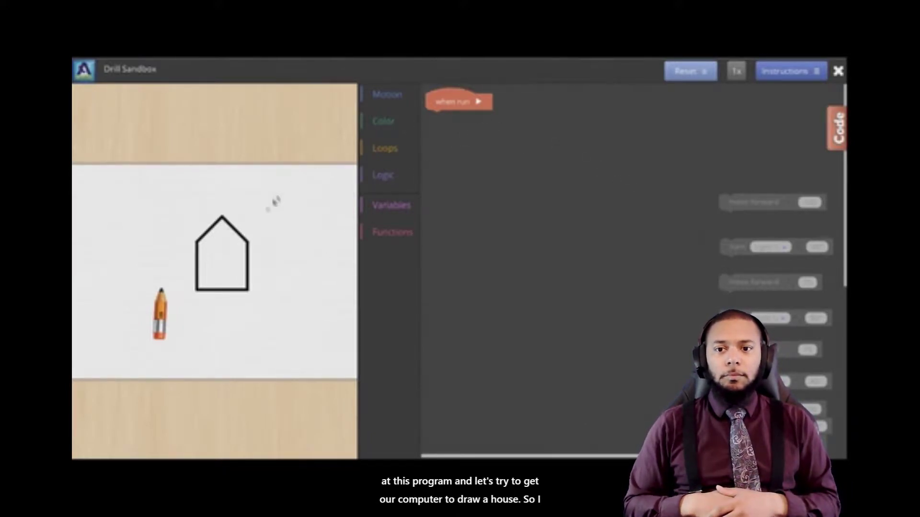
# Step: Clear the drawing, add a move forward 100 block, test-run it and reset the pencil
pyautogui.click(687, 73)
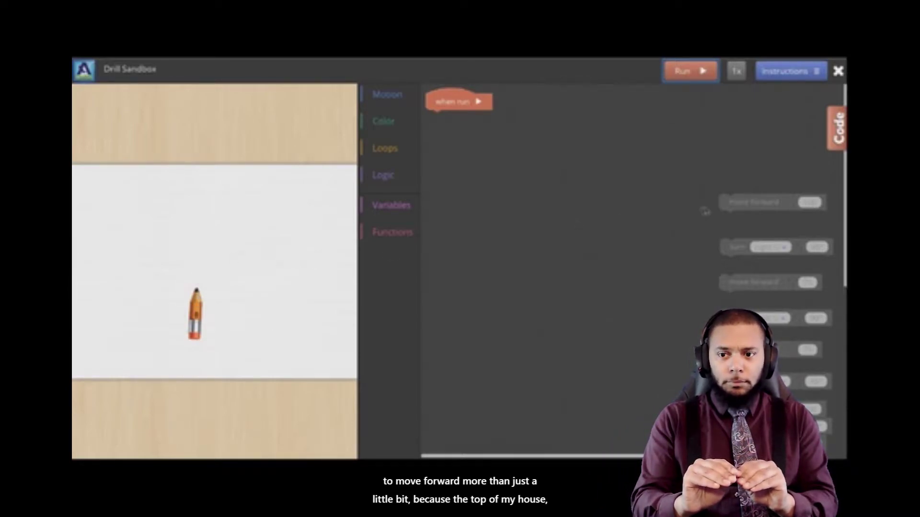
pyautogui.moveTo(735, 206); pyautogui.dragTo(442, 124)
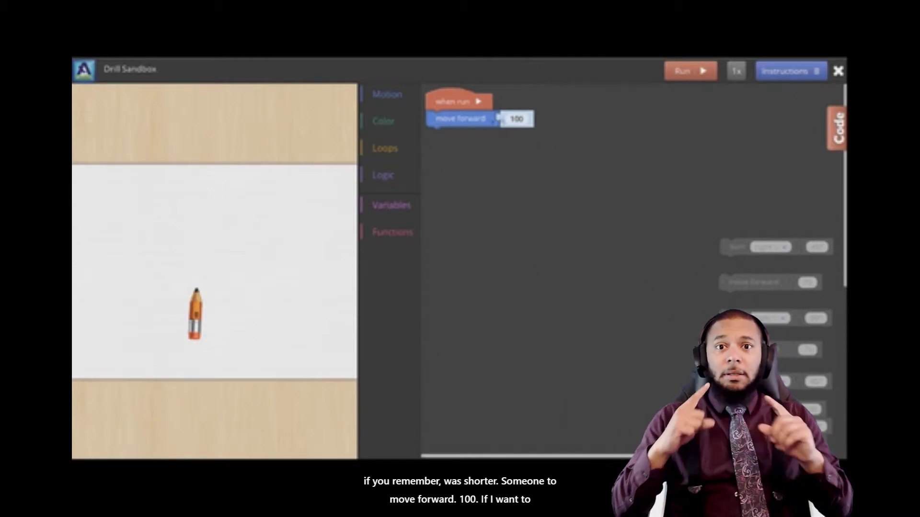
pyautogui.click(517, 119)
pyautogui.press('Return')
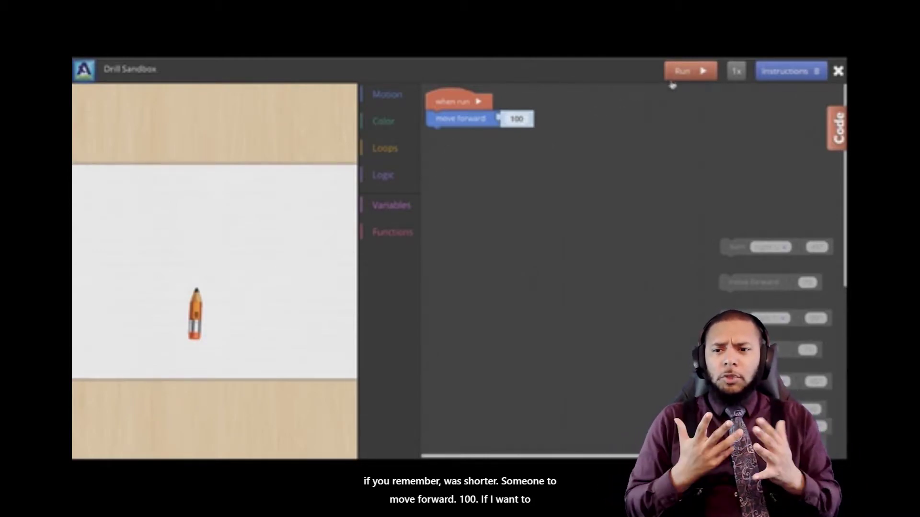
pyautogui.click(689, 70)
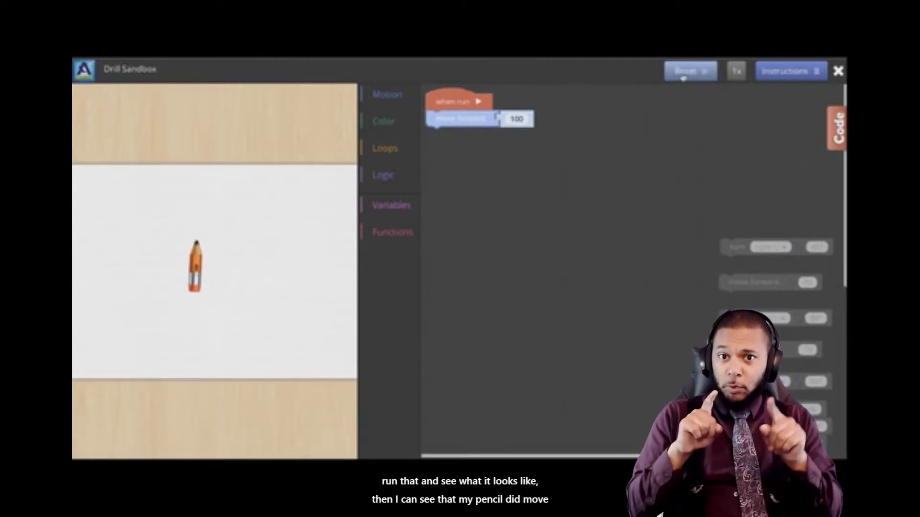
pyautogui.click(689, 70)
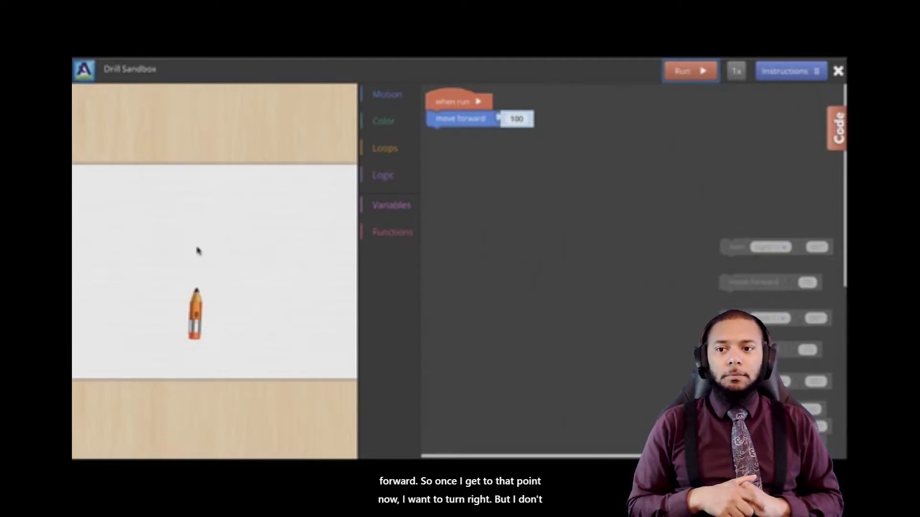
# Step: Attach a turn right 45° block and then a move forward 75 block below the first move
pyautogui.moveTo(737, 248); pyautogui.dragTo(443, 147)
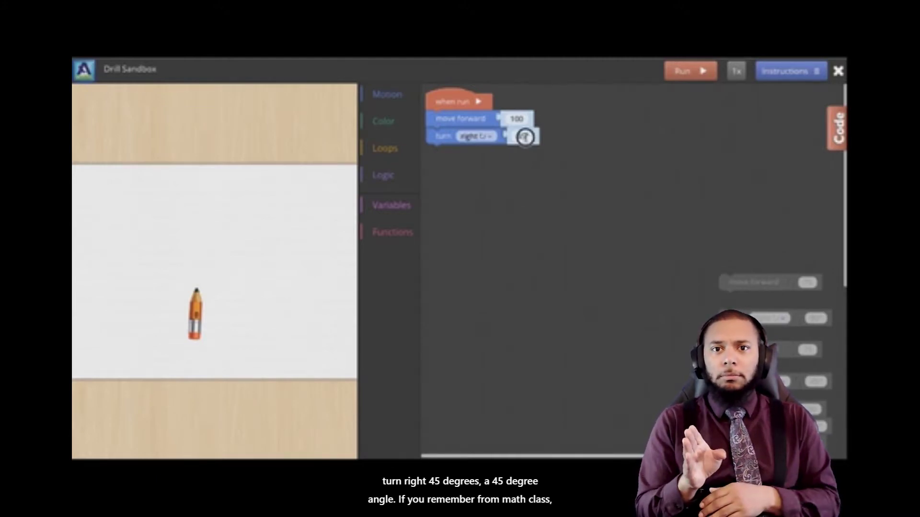
pyautogui.click(522, 136)
pyautogui.write('45')
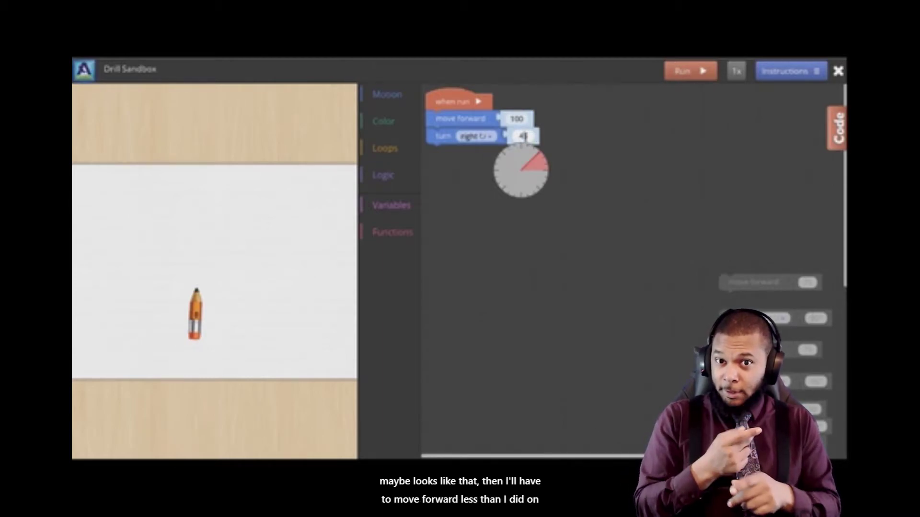
pyautogui.click(699, 208)
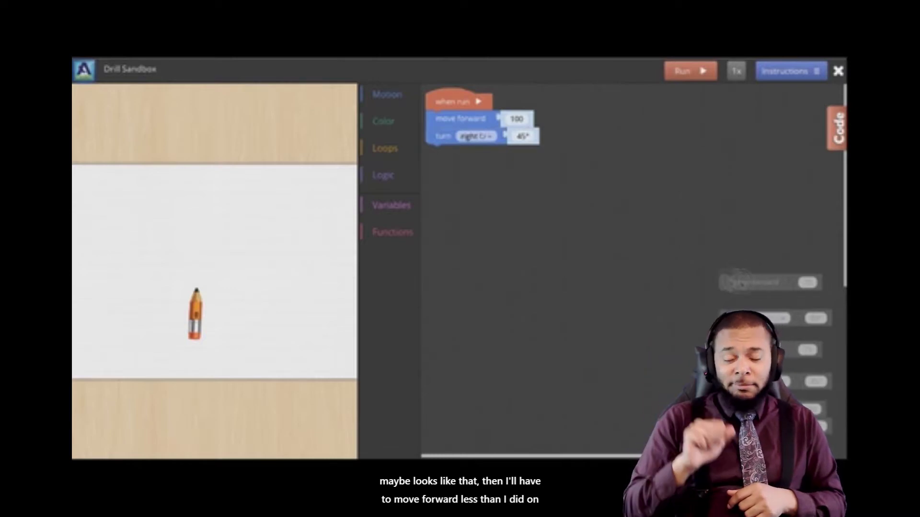
pyautogui.moveTo(741, 283); pyautogui.dragTo(460, 154)
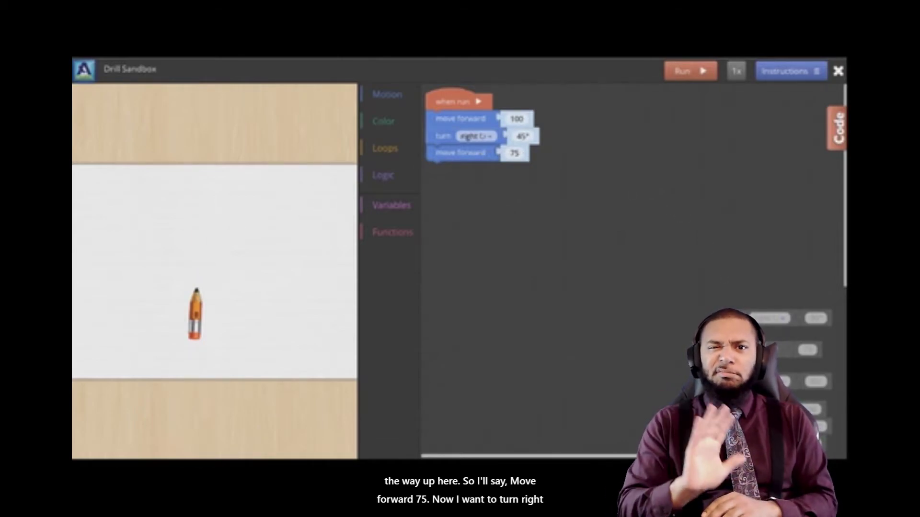
# Step: Snap turn right 90°, move forward 75 and turn right 45° blocks onto the script's end
pyautogui.moveTo(768, 319); pyautogui.dragTo(475, 171)
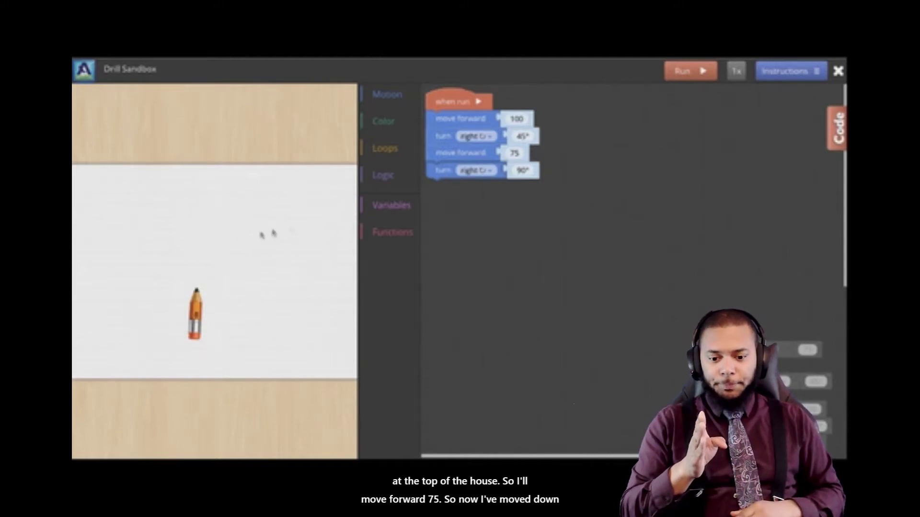
pyautogui.moveTo(798, 351); pyautogui.dragTo(460, 188)
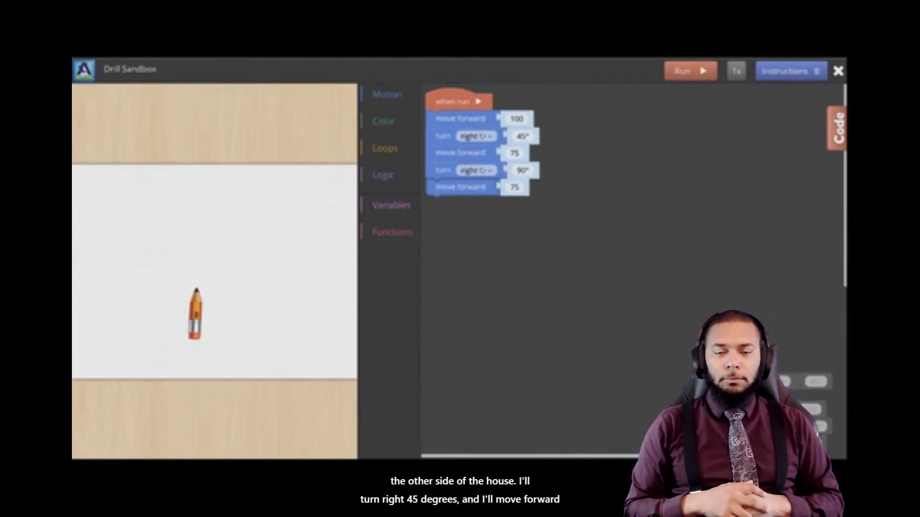
pyautogui.moveTo(597, 291); pyautogui.dragTo(460, 210)
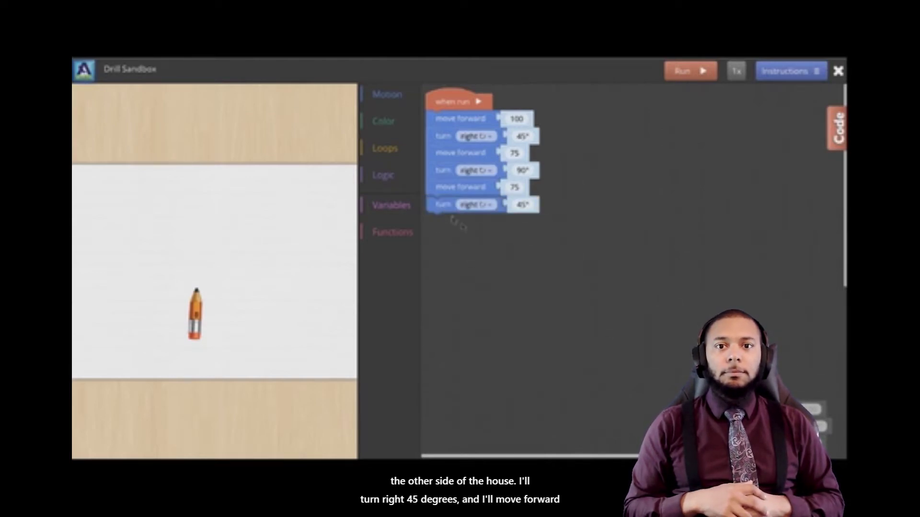
pyautogui.hotkey('ctrl', 'v')
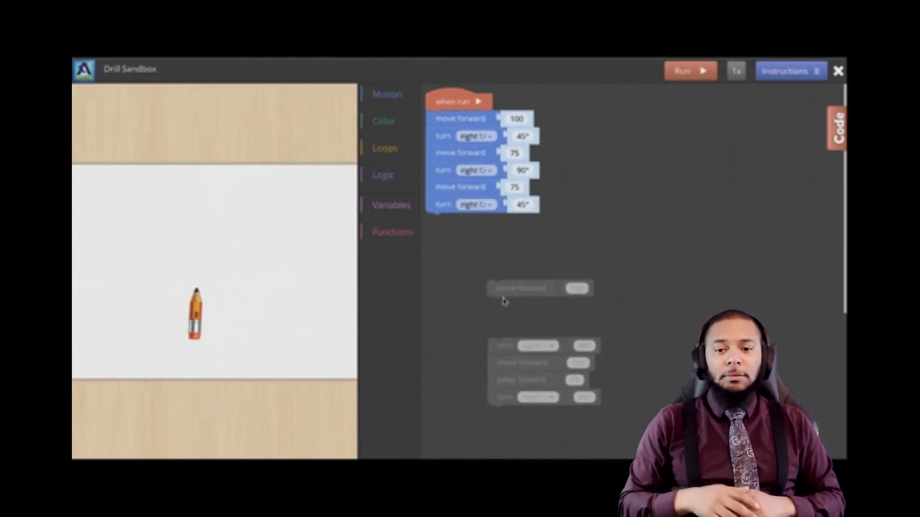
# Step: Move move forward 100, turn right 90° and move forward 105 from the spare stack onto the script
pyautogui.moveTo(506, 291); pyautogui.dragTo(440, 238)
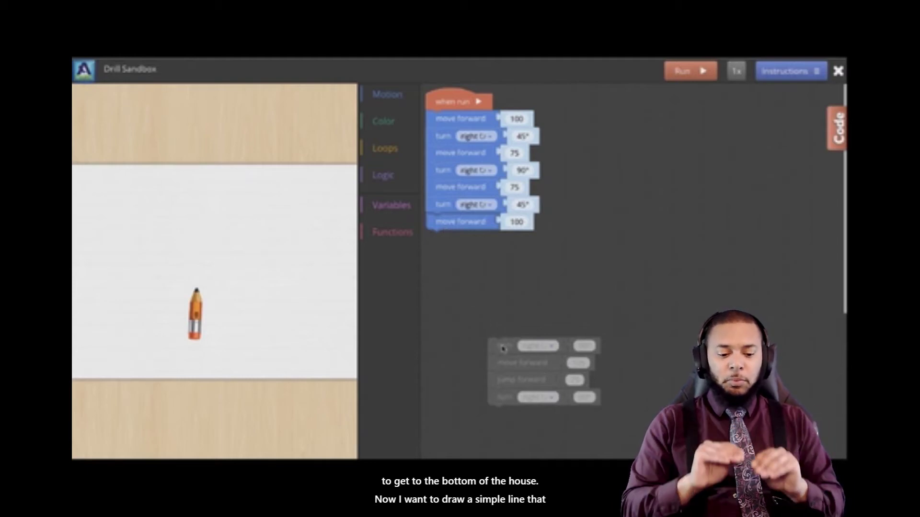
pyautogui.moveTo(505, 365); pyautogui.dragTo(505, 391)
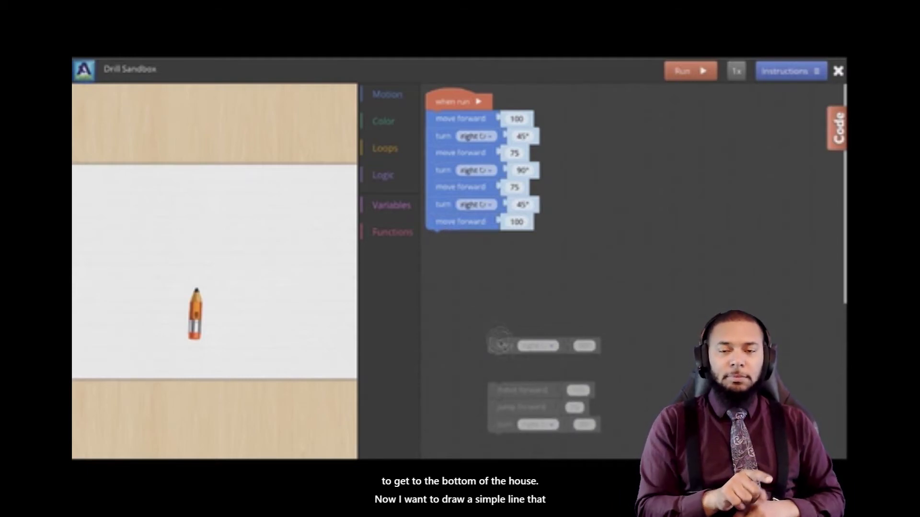
pyautogui.moveTo(504, 345); pyautogui.dragTo(440, 244)
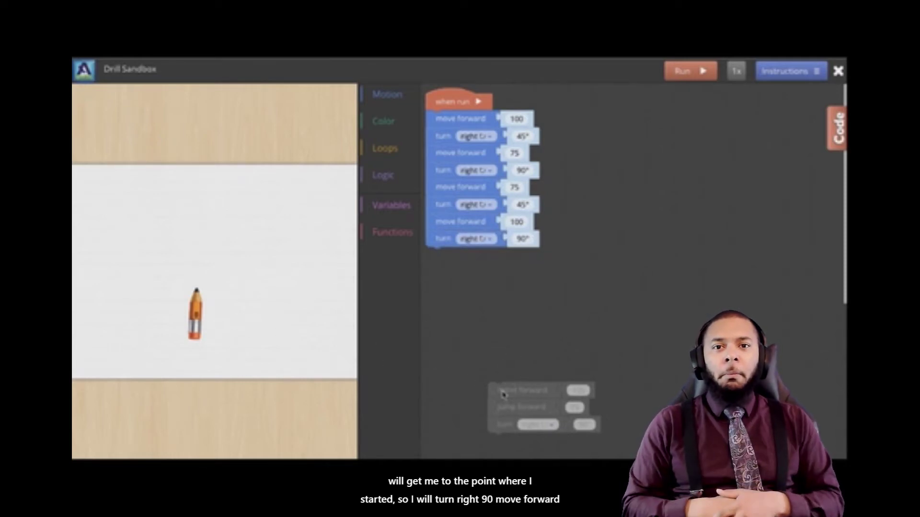
pyautogui.moveTo(503, 392); pyautogui.dragTo(450, 258)
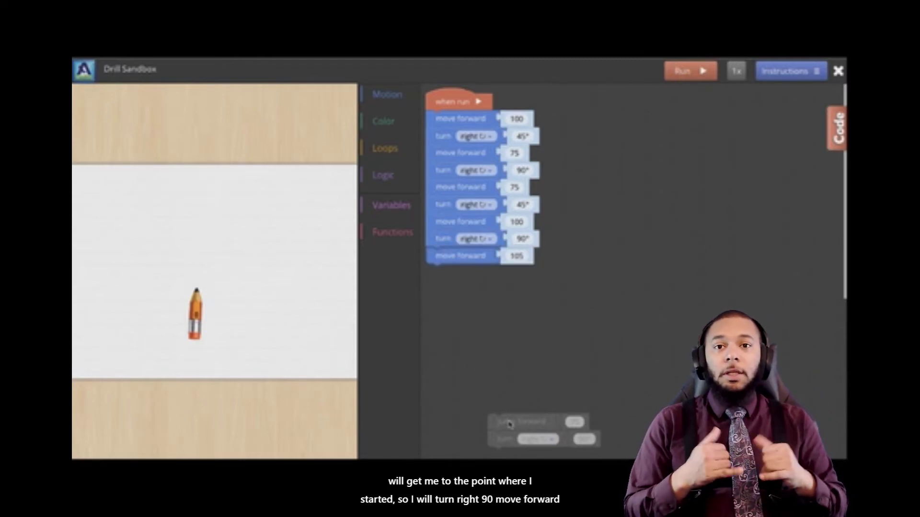
# Step: Attach jump forward 75 and turn right 90° blocks, then run the program to draw the house
pyautogui.moveTo(508, 424); pyautogui.dragTo(447, 277)
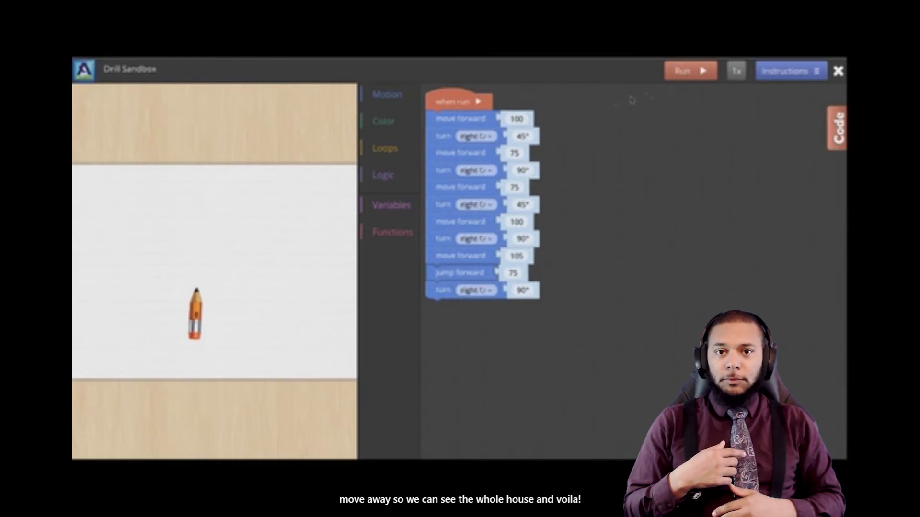
pyautogui.click(689, 72)
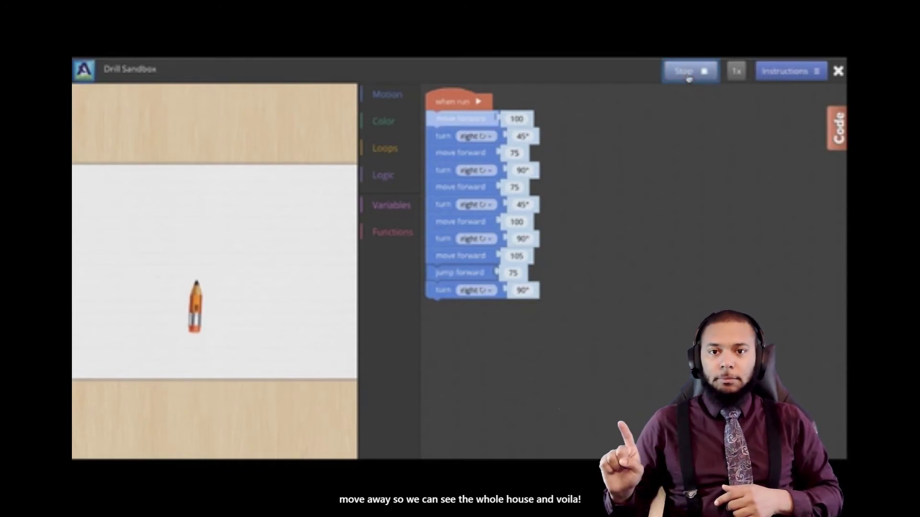